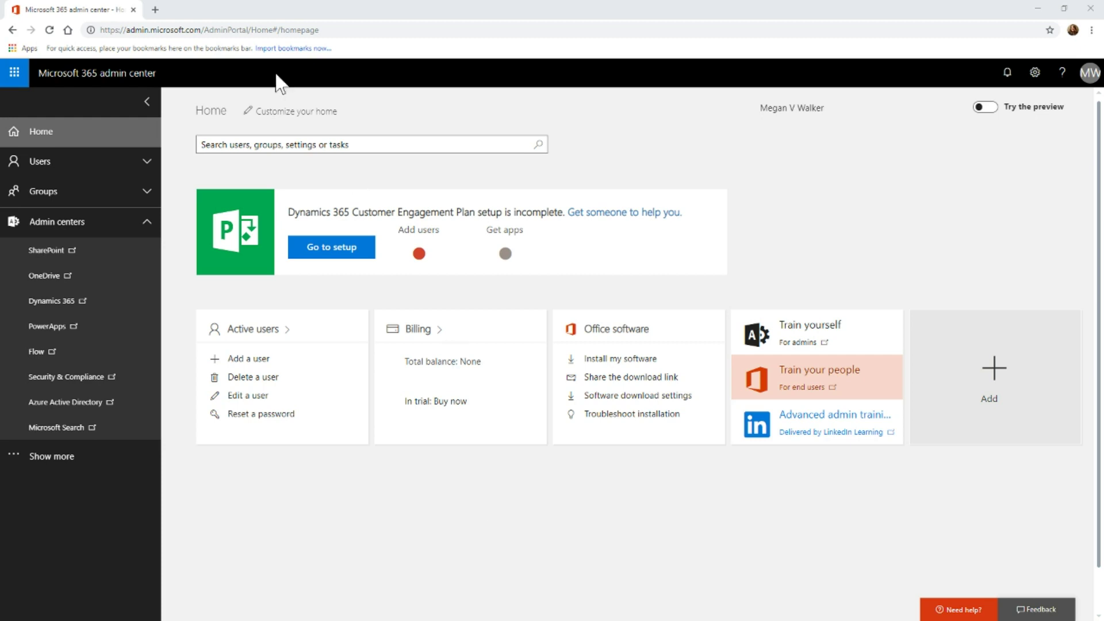
- Open the Dynamics 365 Administration Center and the instance's solutions list
{"action": "left_click_drag", "start_coordinate": [201, 30], "coordinate": [100, 30]}
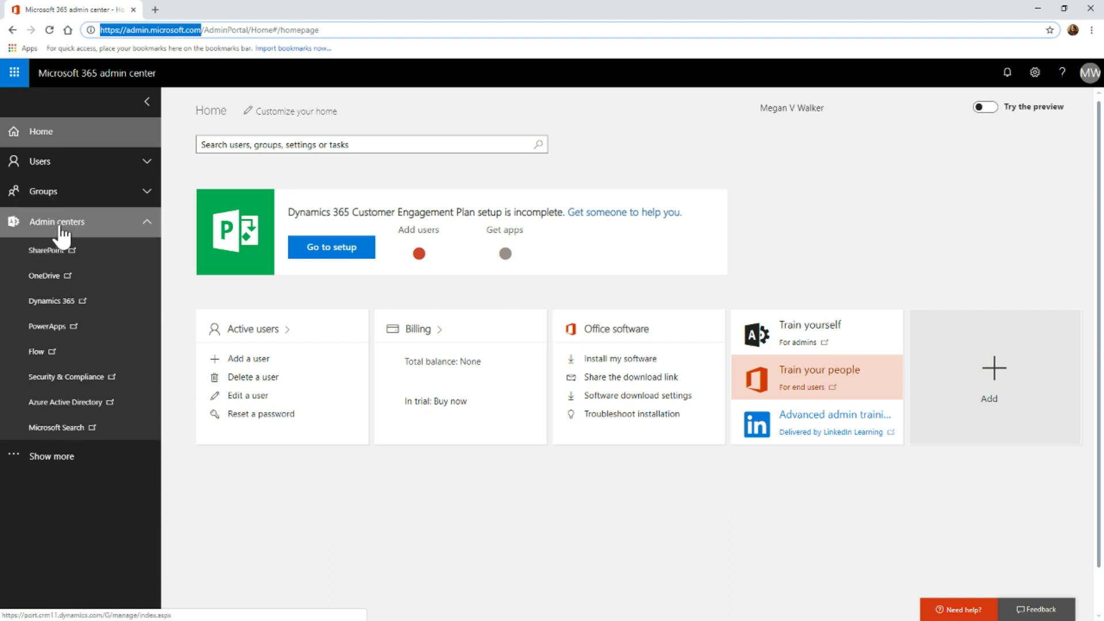
{"action": "left_click", "coordinate": [53, 301]}
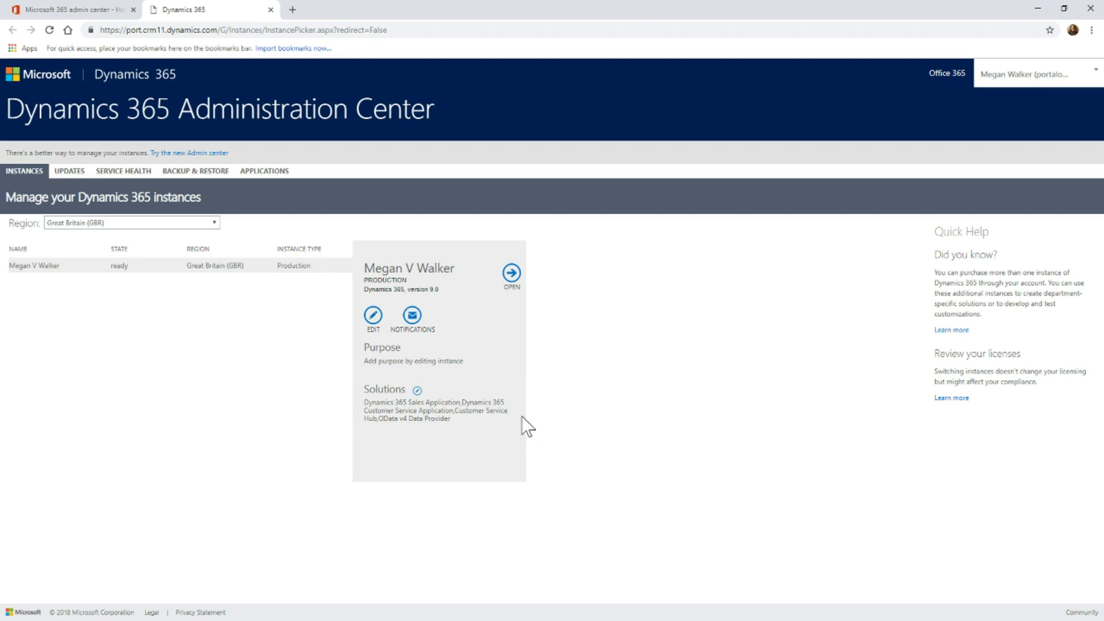
{"action": "left_click", "coordinate": [417, 392]}
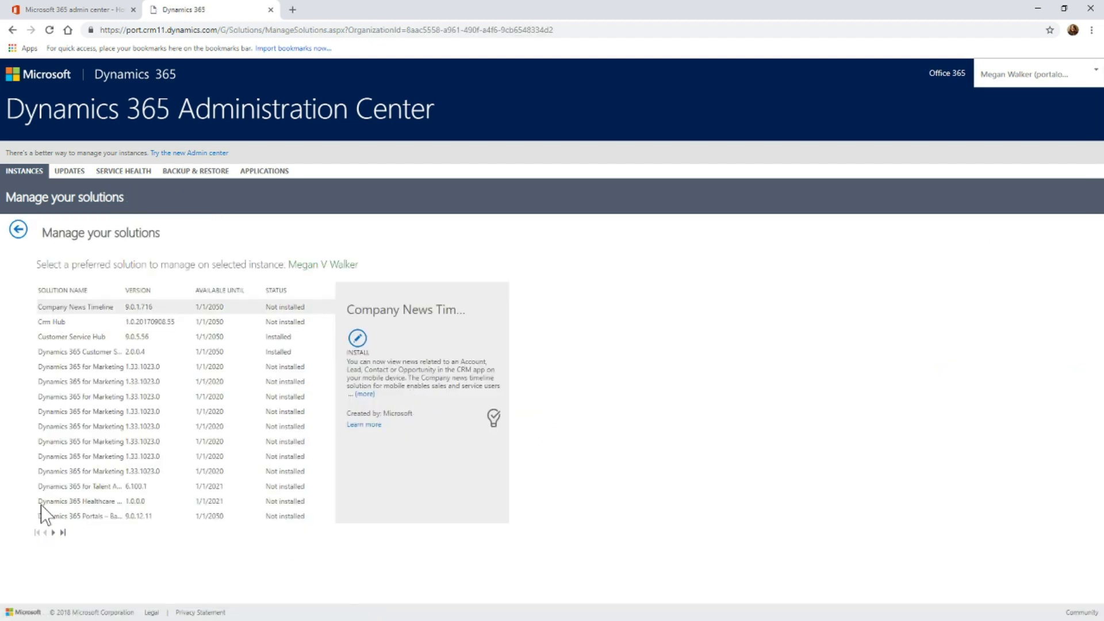
- On the next solutions page, widen the Version and Solution Name columns and show the Customer Self-Service portal details
{"action": "left_click", "coordinate": [54, 533]}
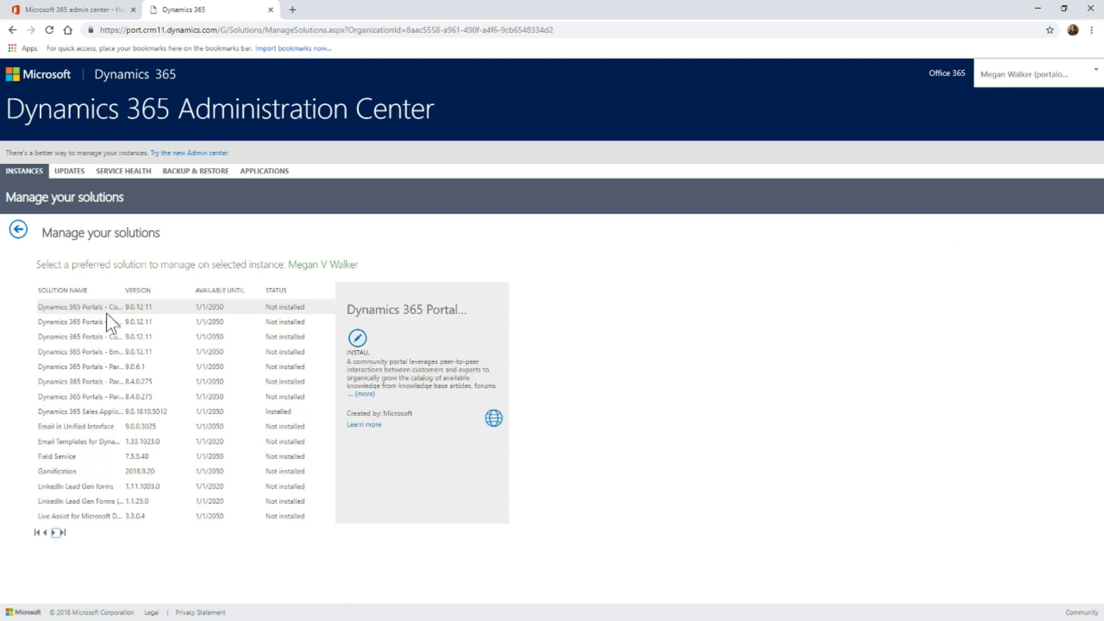
{"action": "left_click_drag", "start_coordinate": [194, 290], "coordinate": [212, 290]}
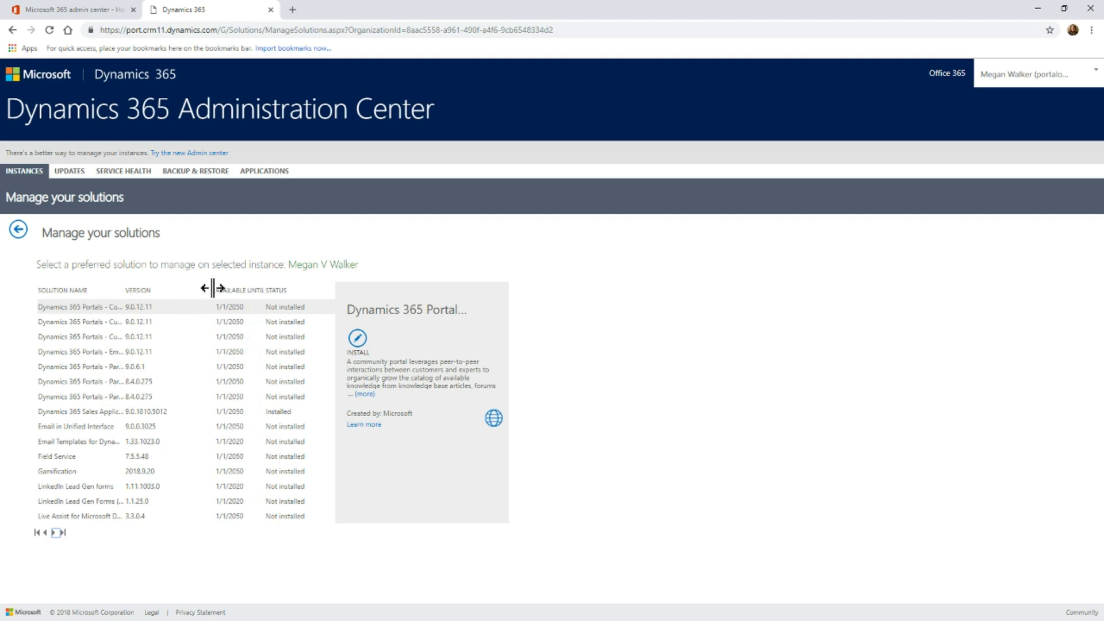
{"action": "left_click_drag", "start_coordinate": [123, 288], "coordinate": [190, 288]}
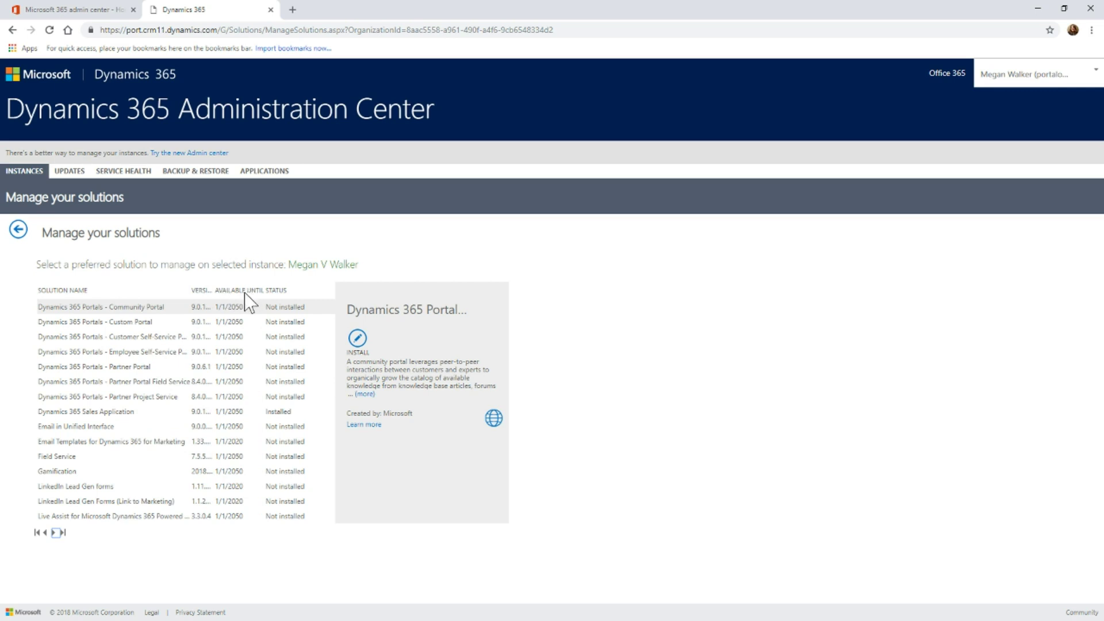
{"action": "left_click", "coordinate": [119, 340]}
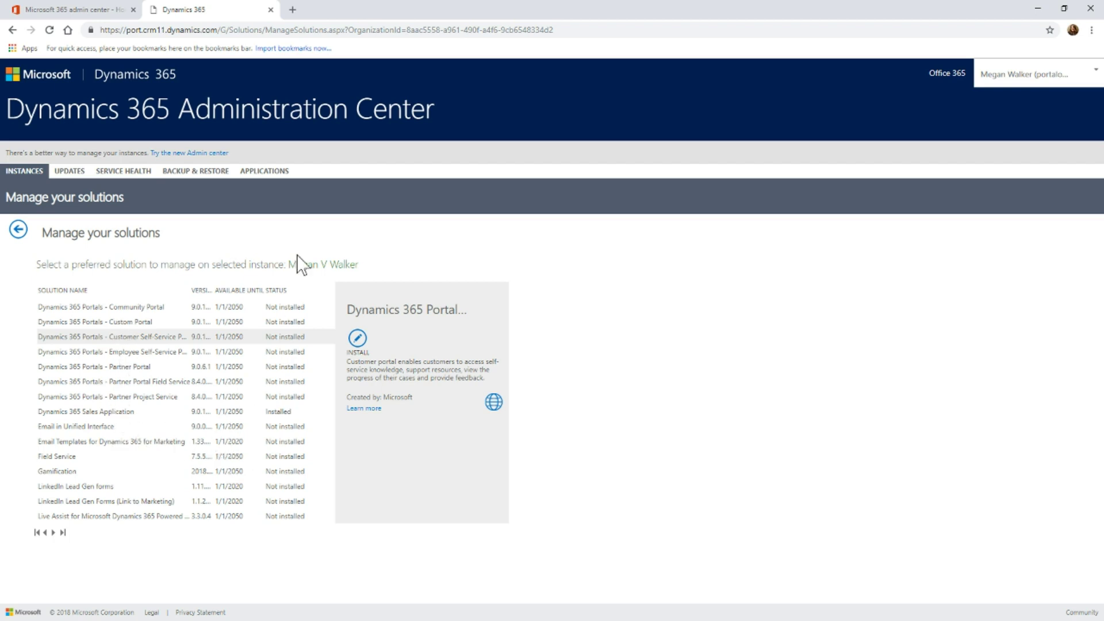
{"action": "left_click", "coordinate": [256, 171]}
- Return to the instances list and show the Portal Add-On details from the Applications list
{"action": "left_click", "coordinate": [18, 229]}
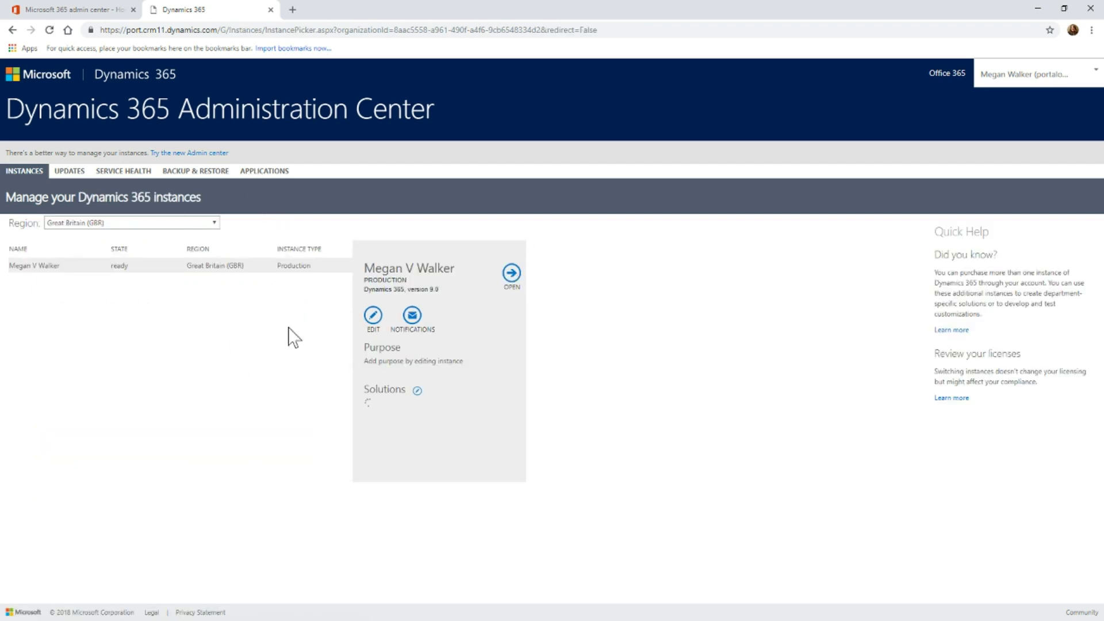
{"action": "left_click", "coordinate": [256, 171]}
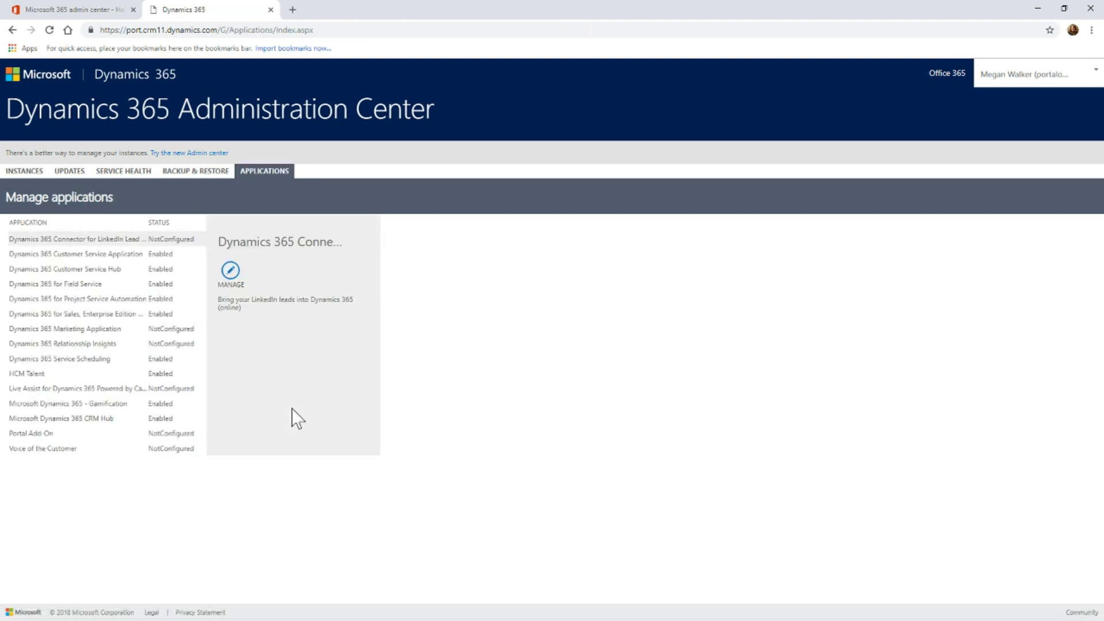
{"action": "left_click", "coordinate": [35, 434]}
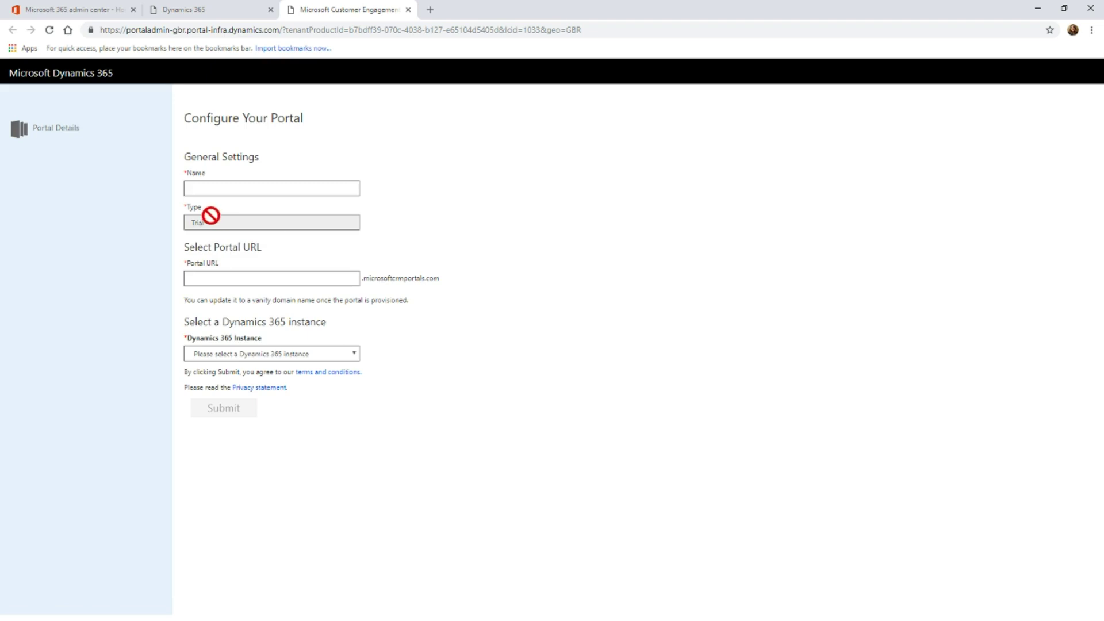
- Enter the user's full name as the portal Name
{"action": "left_click", "coordinate": [210, 189]}
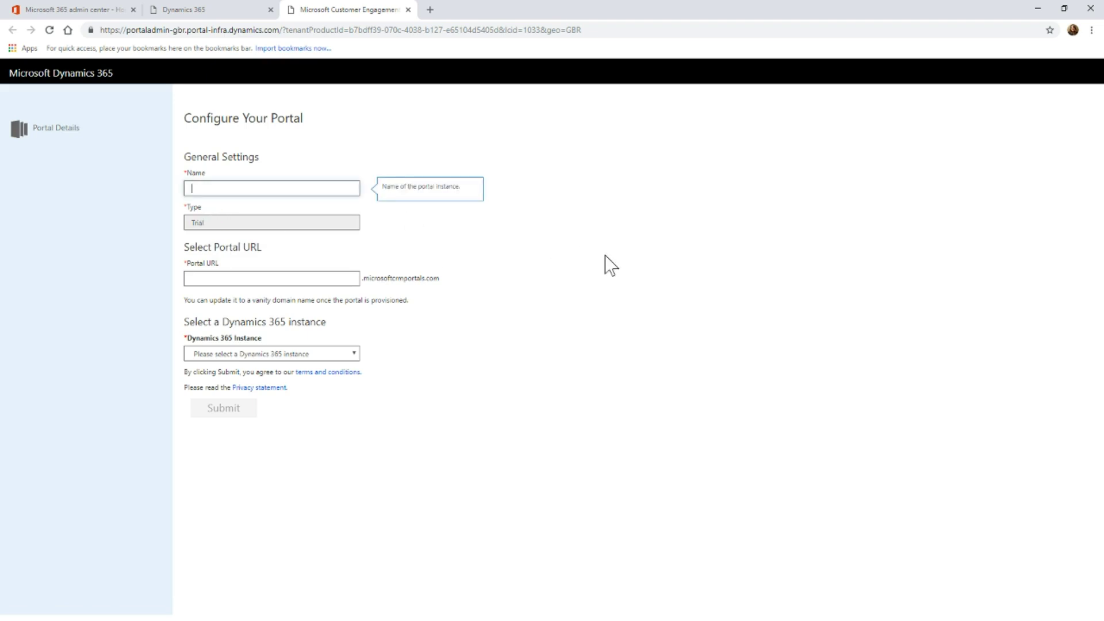
{"action": "key", "text": "Tab"}
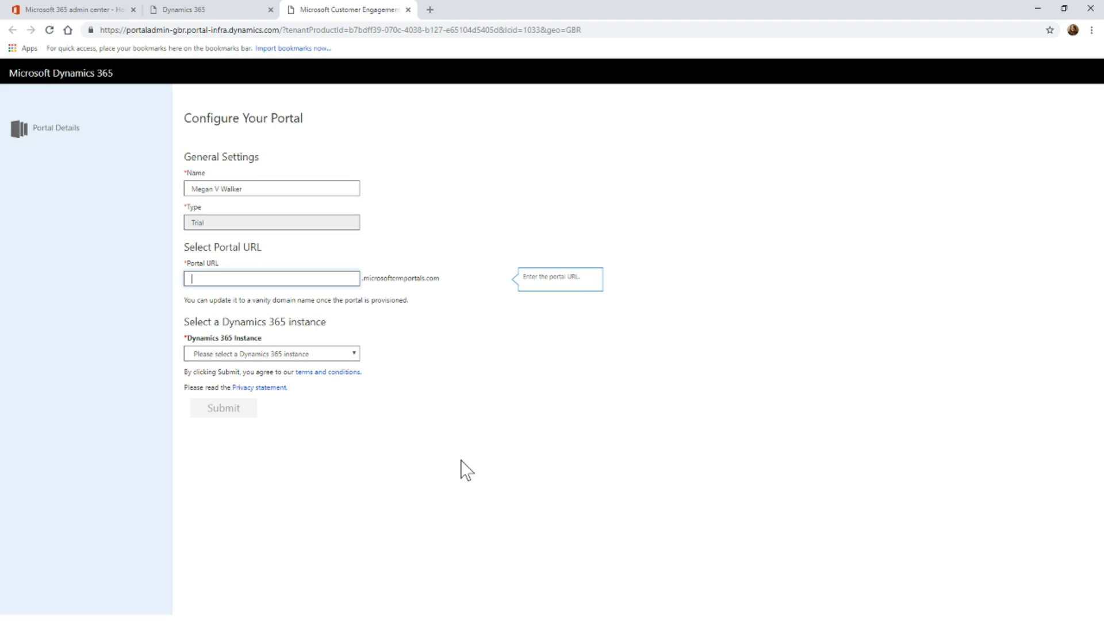
- Replace the rejected Portal URL with the available 'portalcverviewmvw'
{"action": "type", "text": "portal"}
{"action": "left_click", "coordinate": [462, 471]}
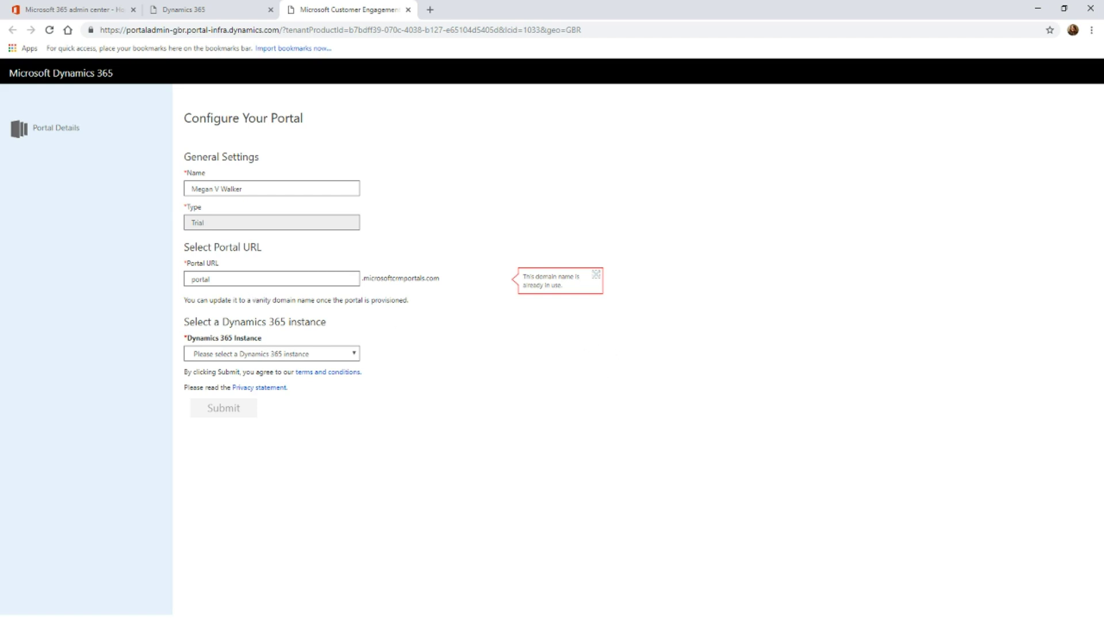
{"action": "double_click", "coordinate": [247, 279]}
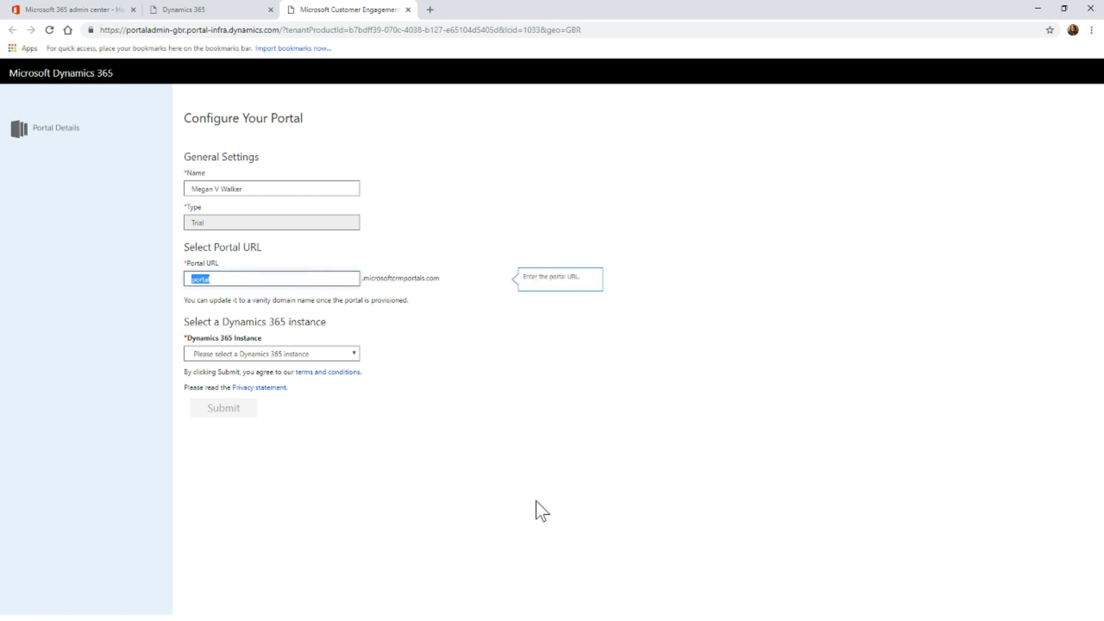
{"action": "type", "text": "portalc"}
{"action": "type", "text": "verviewmvw"}
{"action": "left_click", "coordinate": [493, 492]}
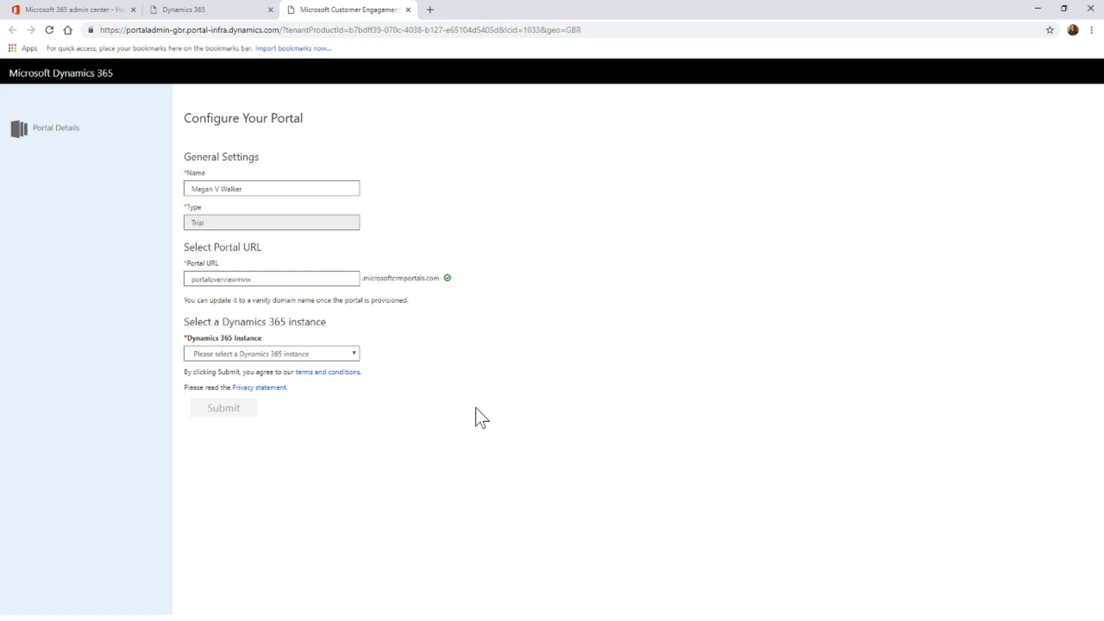
{"action": "left_click_drag", "start_coordinate": [184, 300], "coordinate": [406, 305]}
{"action": "left_click", "coordinate": [528, 366]}
- Connect the portal to the available instance, loading English (United States) as portal language
{"action": "left_click", "coordinate": [356, 357]}
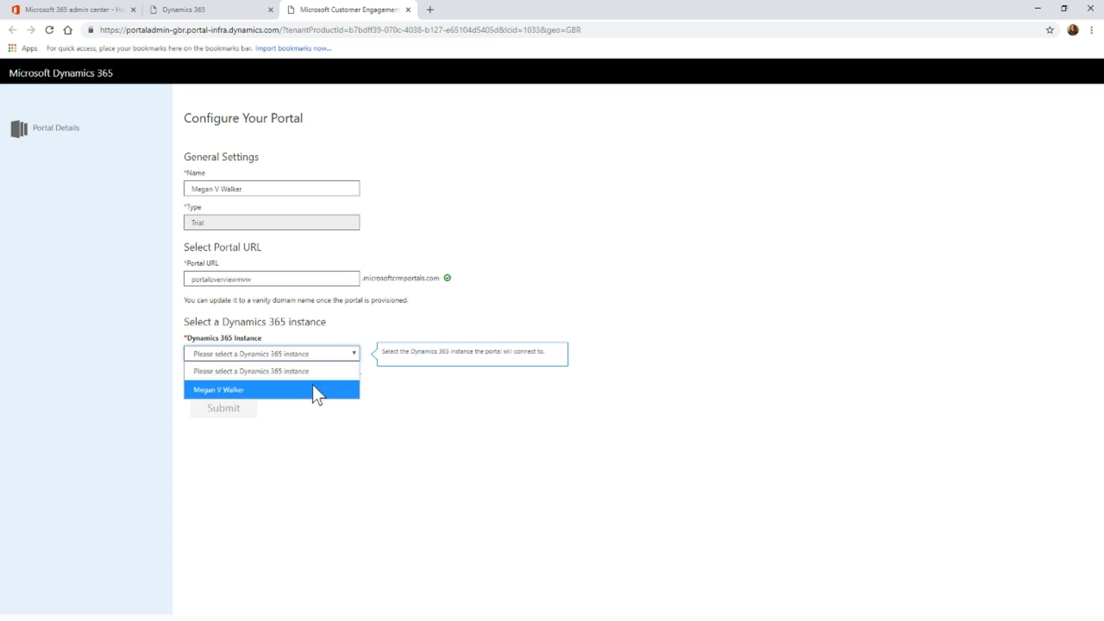
{"action": "left_click", "coordinate": [286, 391]}
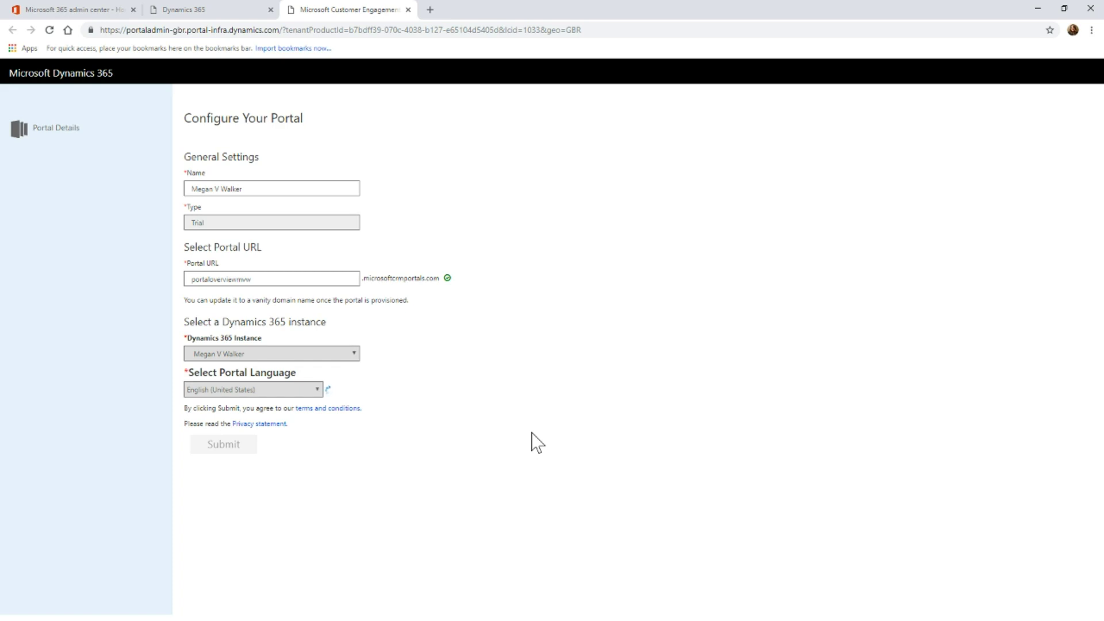
- Keep the suggested portal administrator and choose the Customer Self-Service Portal for a Customer audience
{"action": "scroll", "coordinate": [485, 435], "scroll_direction": "down", "scroll_amount": 1}
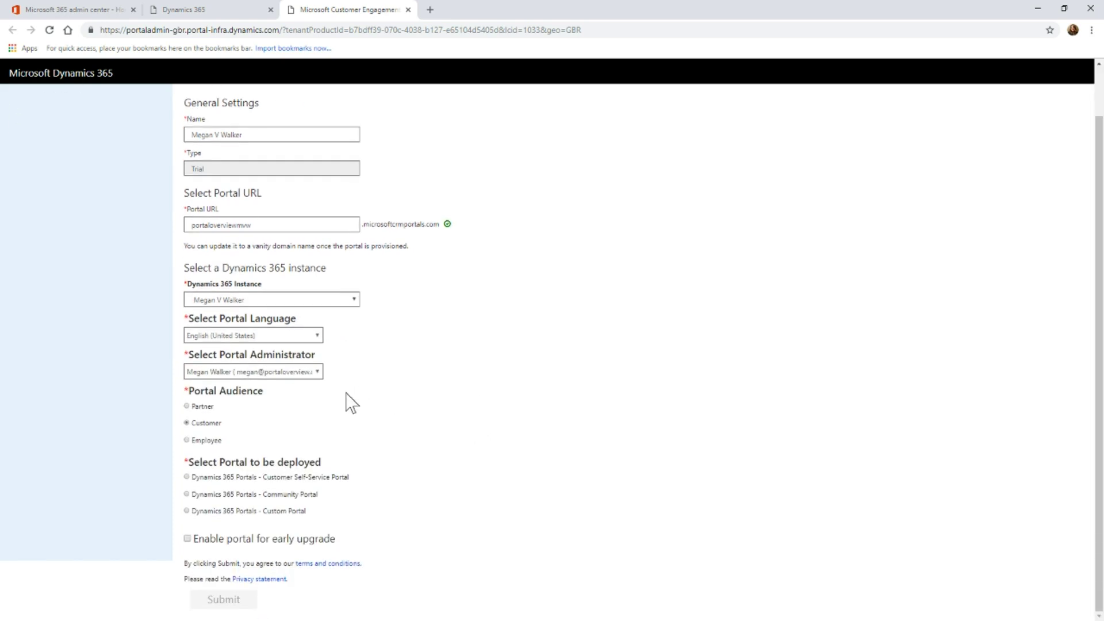
{"action": "left_click", "coordinate": [304, 371]}
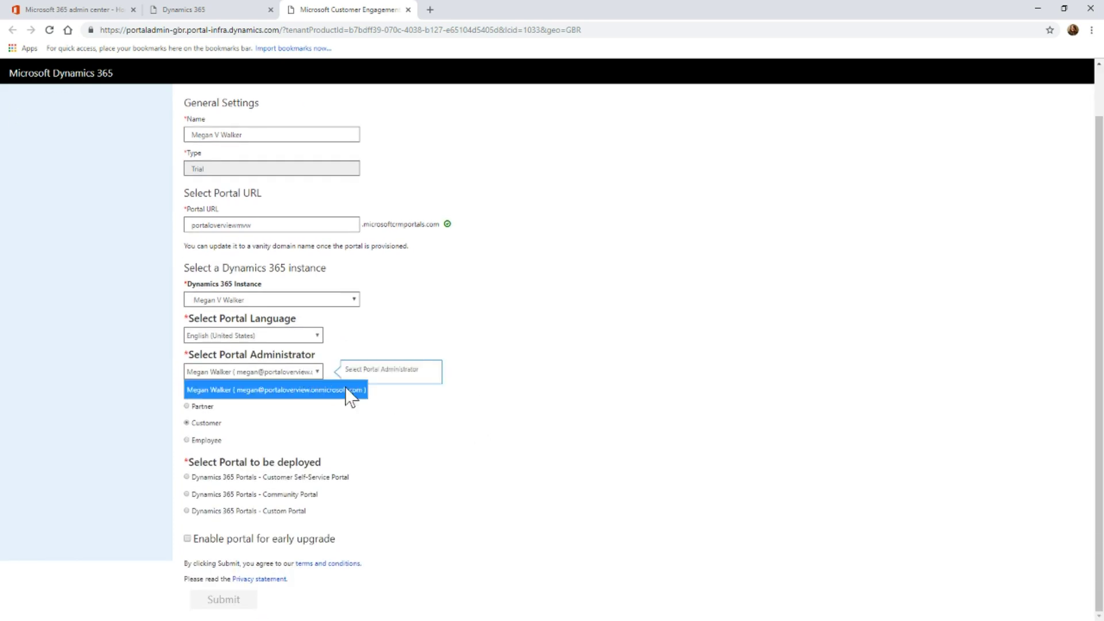
{"action": "left_click", "coordinate": [456, 414]}
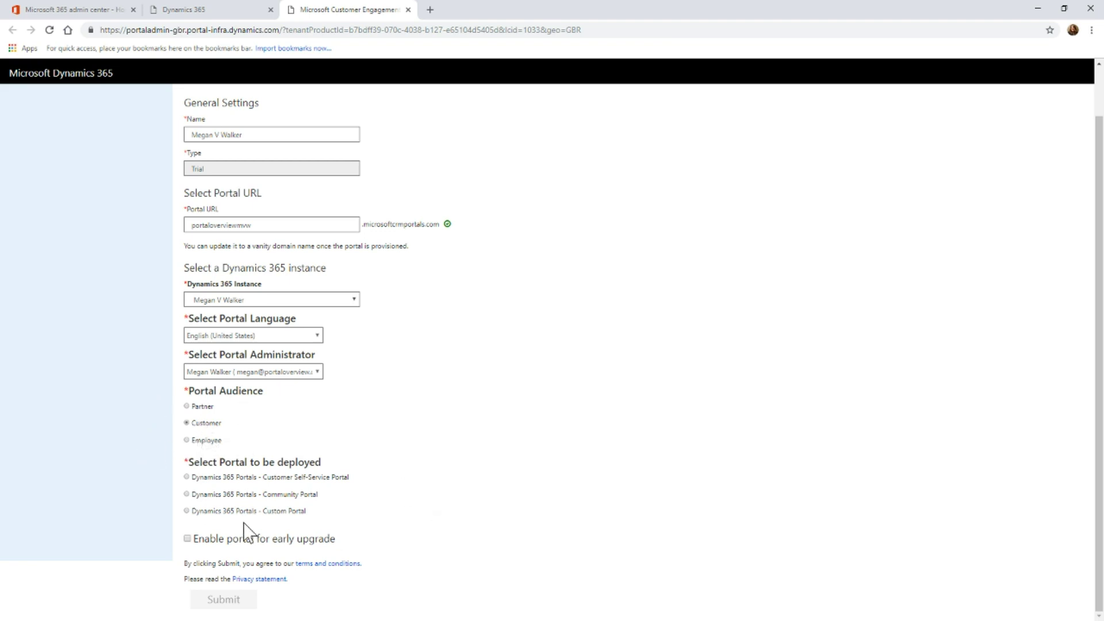
{"action": "left_click", "coordinate": [187, 477]}
- Submit the portal configuration and accept the Terms of Service
{"action": "left_click", "coordinate": [215, 601]}
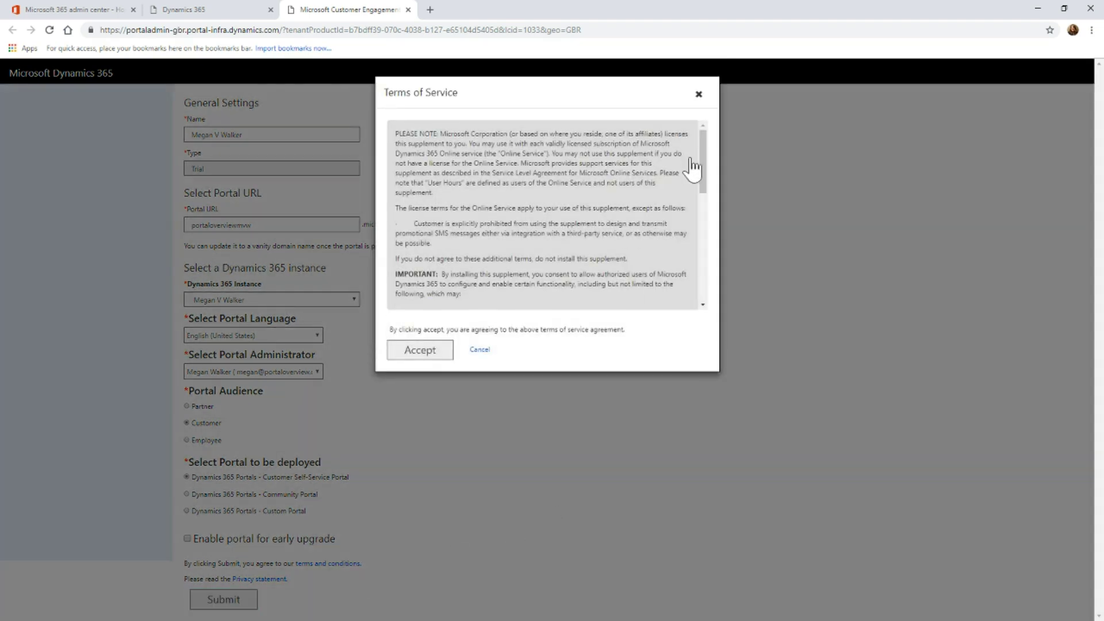
{"action": "left_click_drag", "start_coordinate": [704, 161], "coordinate": [697, 284]}
{"action": "left_click", "coordinate": [419, 356]}
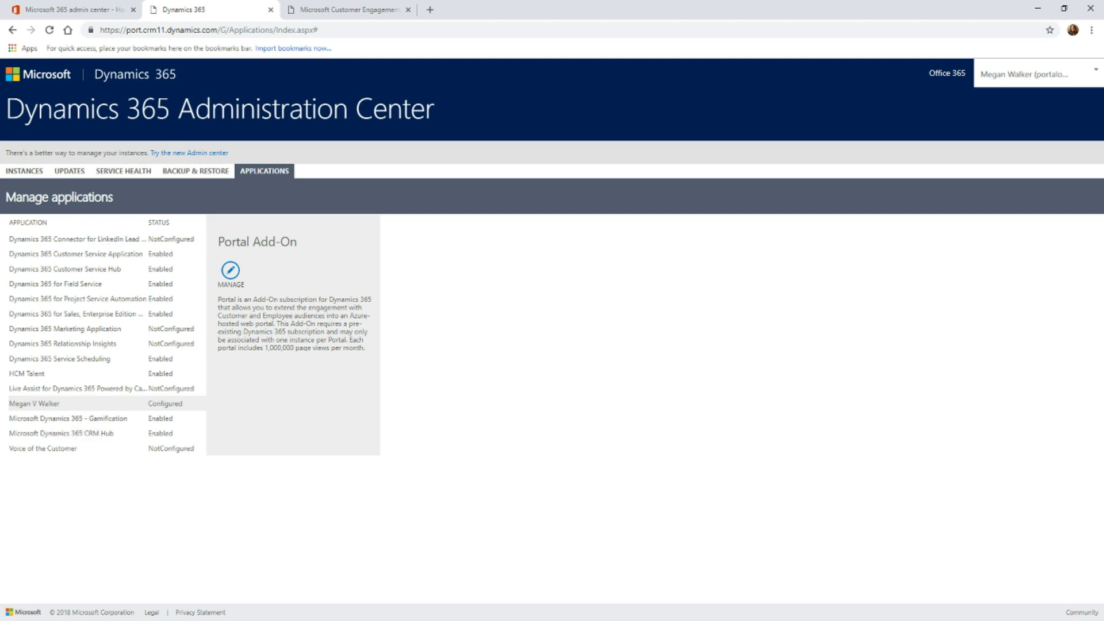
- Show the instance's second solutions page with Customer Self-Service marked Installing and Solution Name widened
{"action": "left_click", "coordinate": [13, 172]}
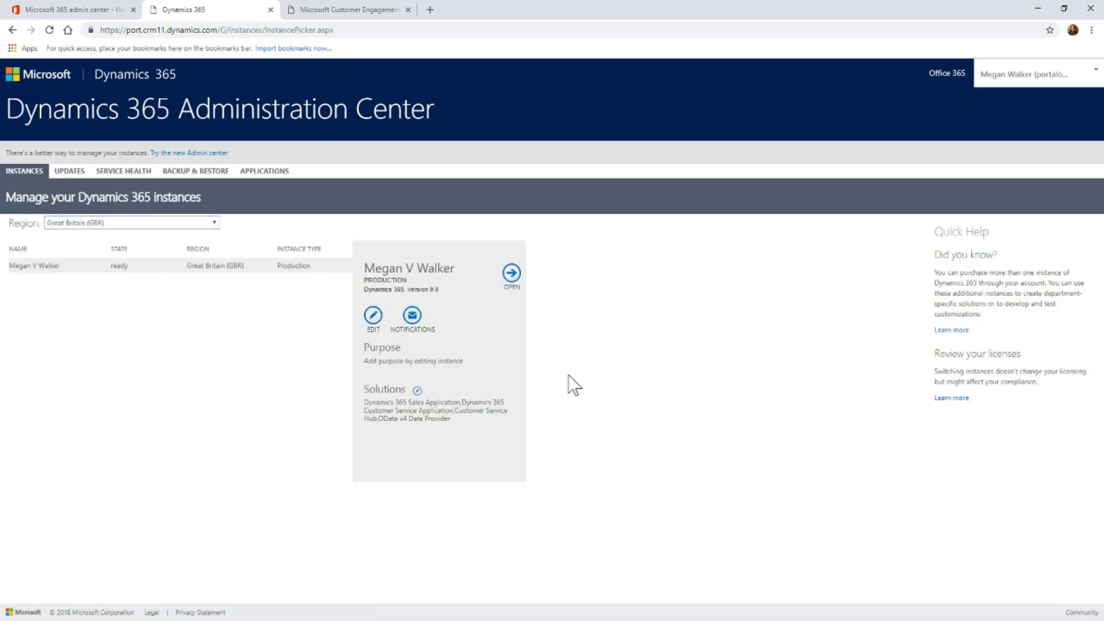
{"action": "left_click", "coordinate": [417, 391]}
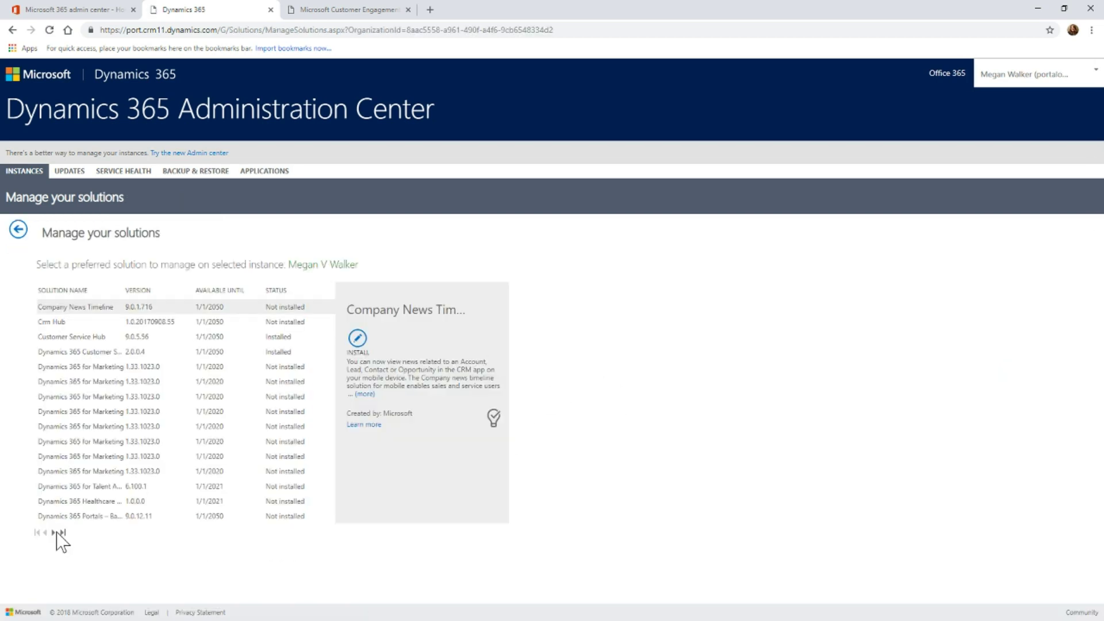
{"action": "left_click", "coordinate": [54, 533]}
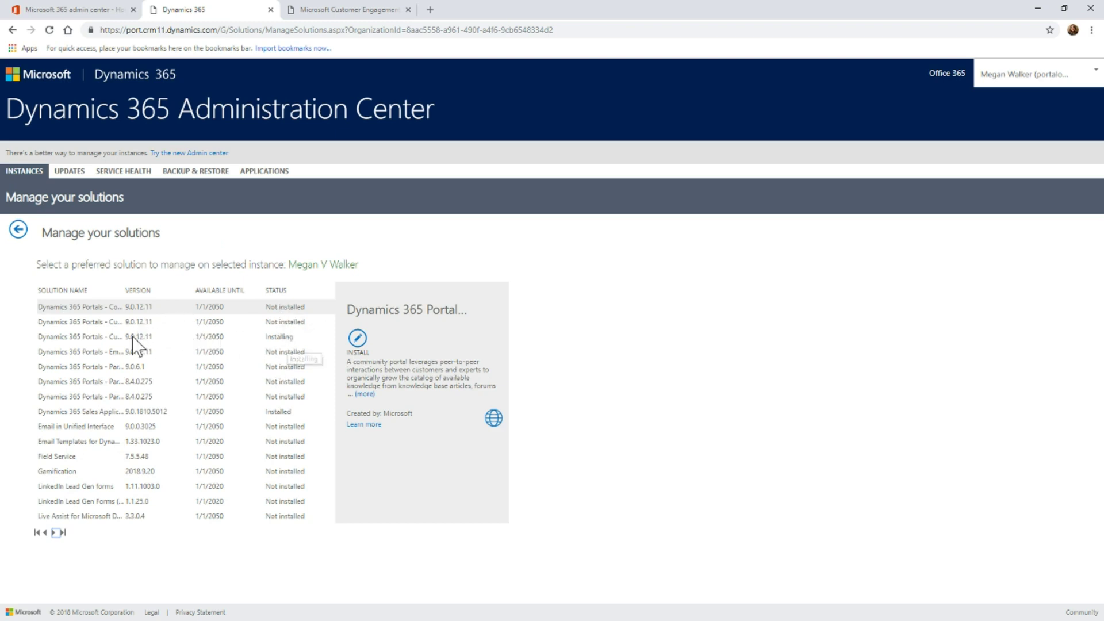
{"action": "left_click", "coordinate": [107, 338]}
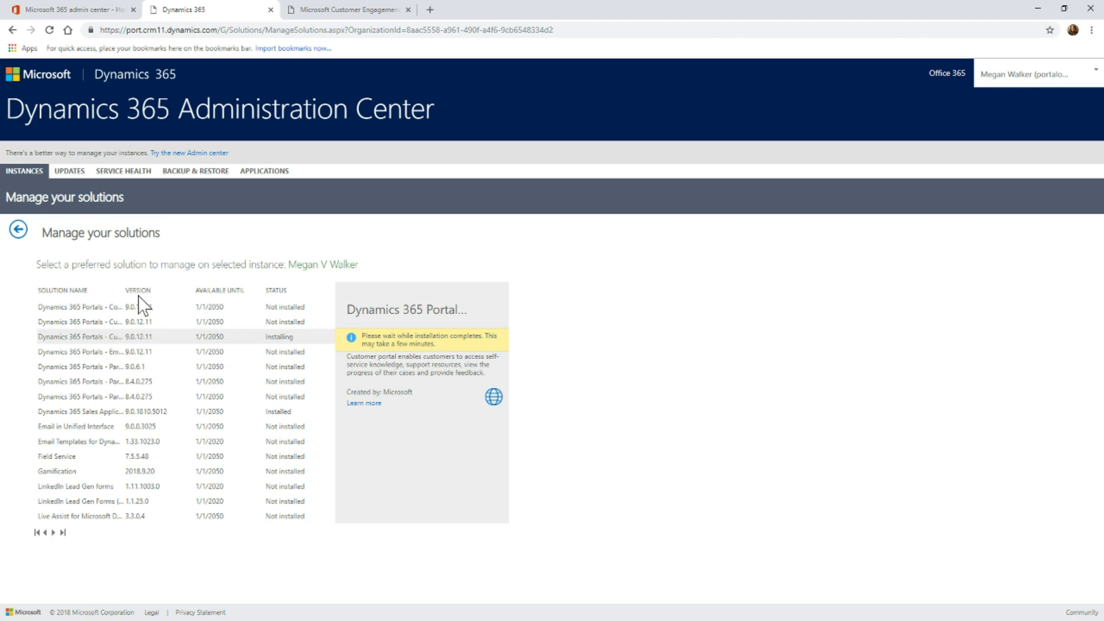
{"action": "left_click_drag", "start_coordinate": [124, 289], "coordinate": [178, 287]}
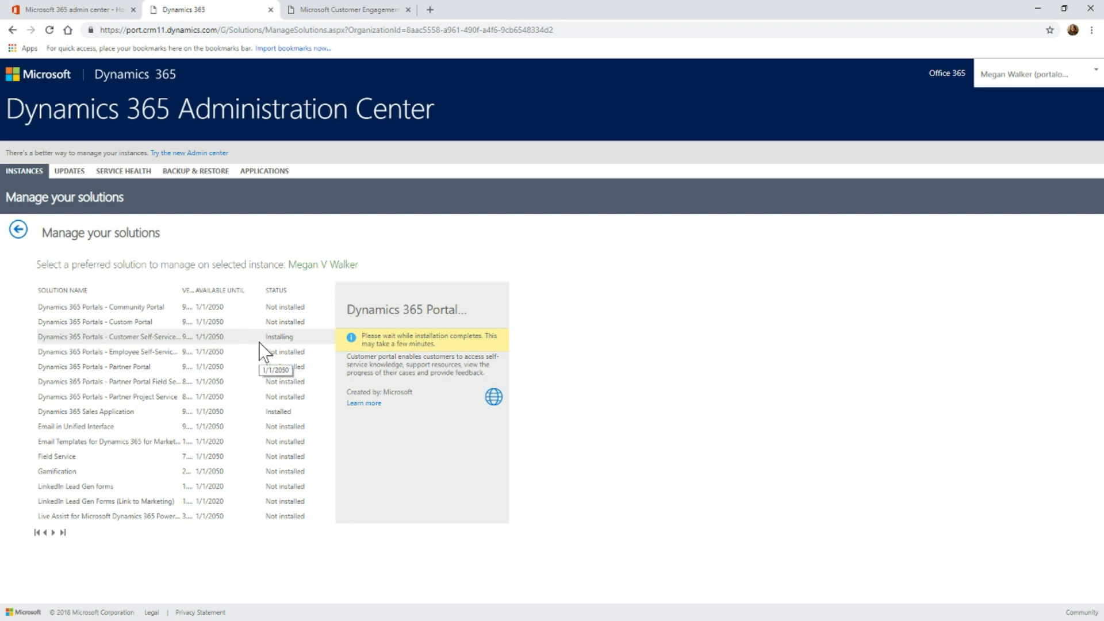
- Switch to the Portal Admin tab to view the new portal's details
{"action": "left_click", "coordinate": [312, 5]}
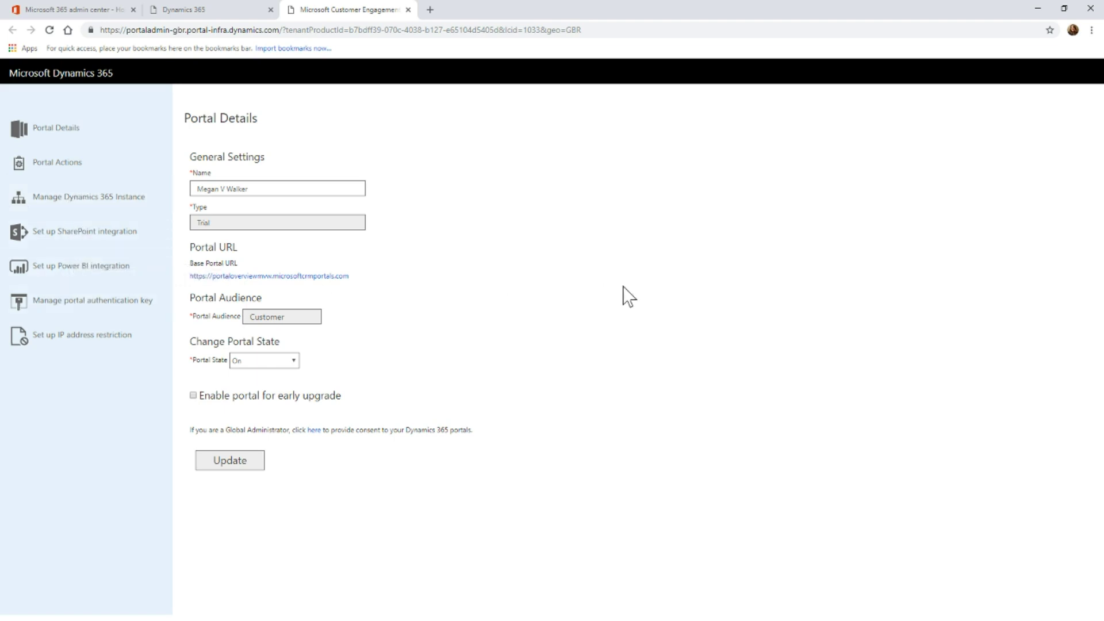
- Open the Base Portal URL in a new tab to watch the portal provisioning
{"action": "left_click", "coordinate": [341, 280], "text": "ctrl"}
{"action": "left_click", "coordinate": [477, 8]}
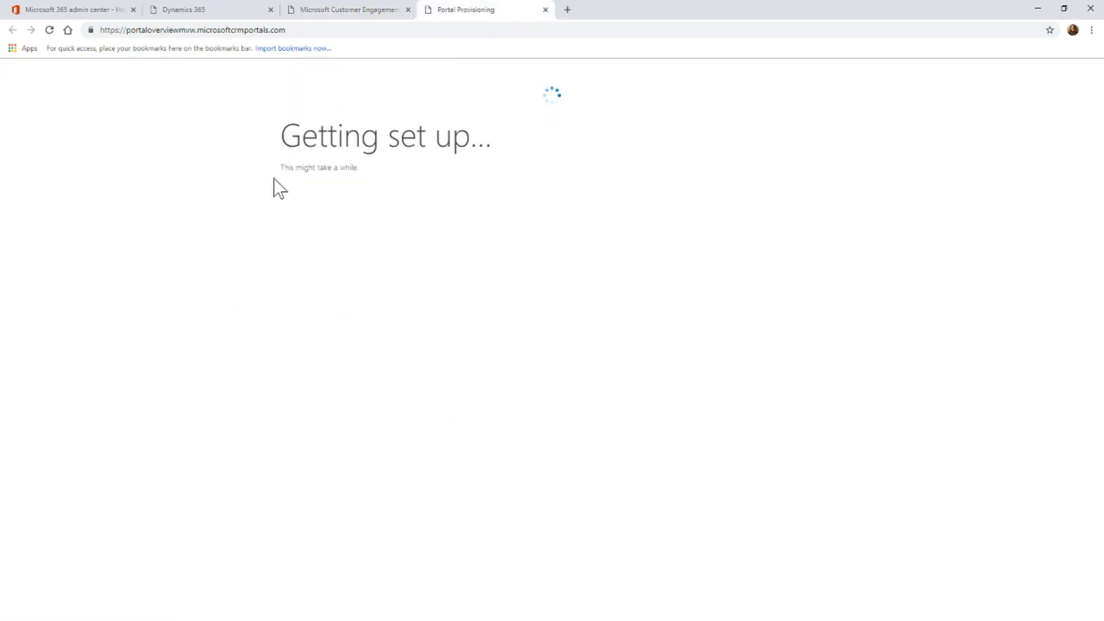